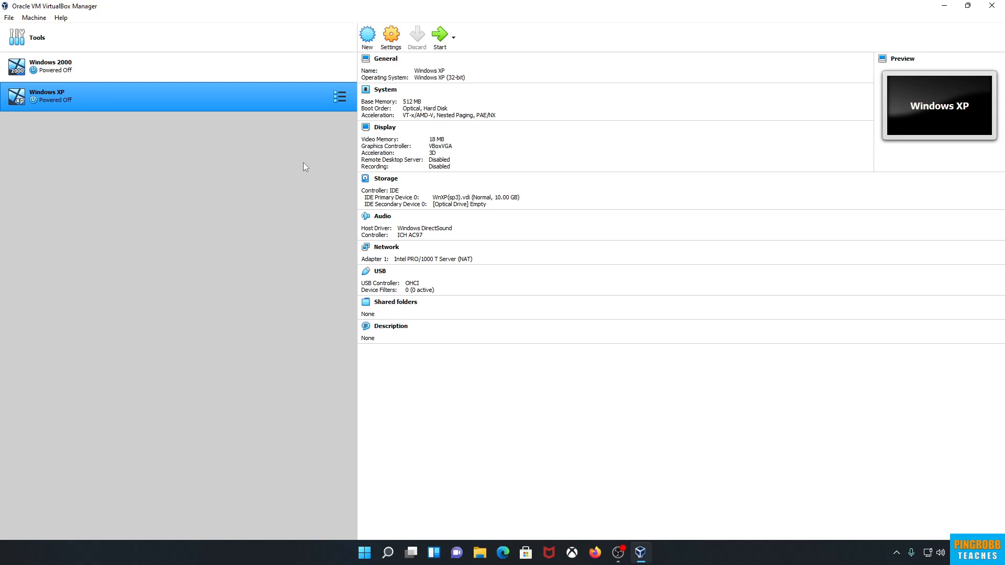
Mark the cable as connected in the advanced network settings of Adapter 1 for the Windows XP virtual machine.
left_click(390, 42)
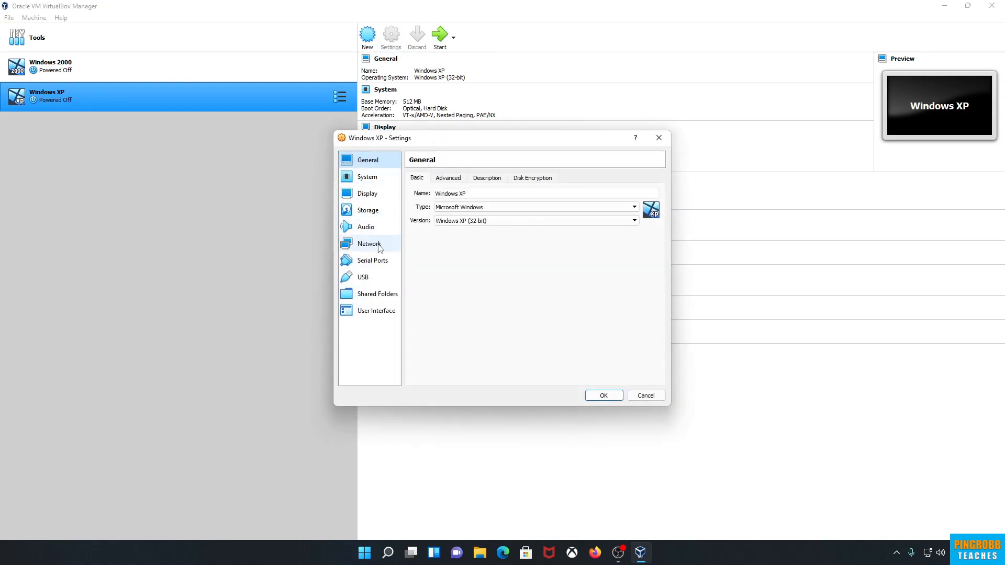
left_click(375, 246)
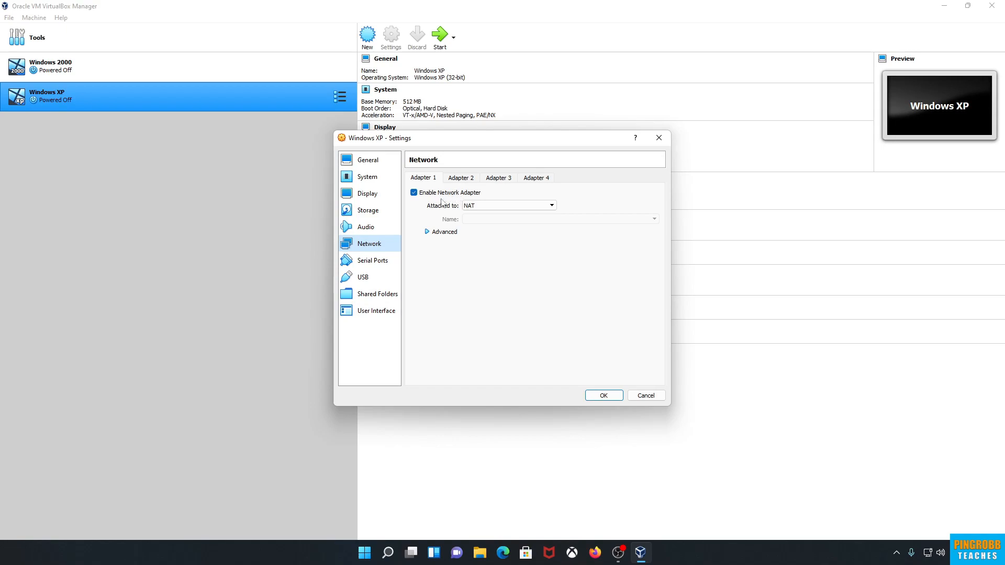
left_click(426, 232)
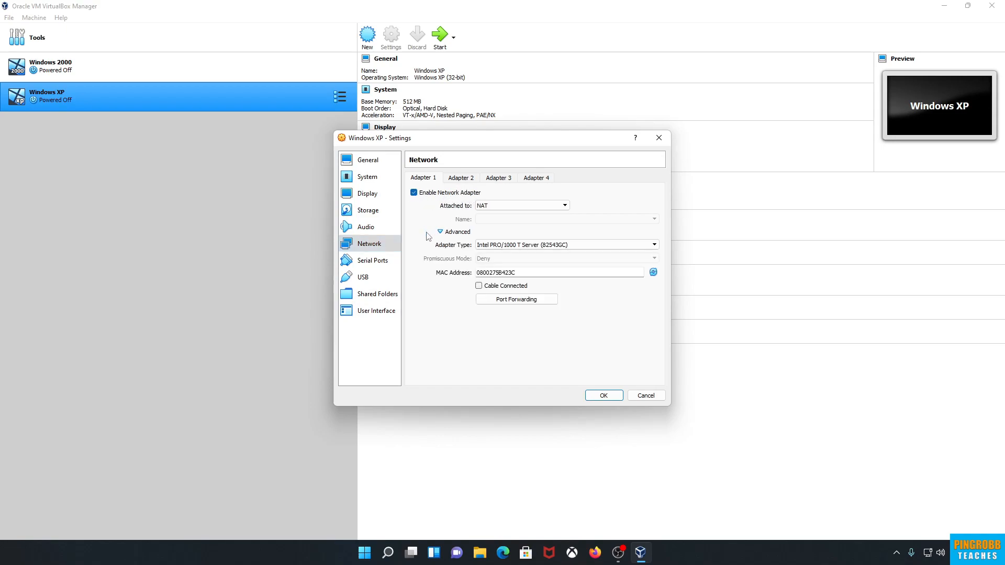
left_click(479, 286)
left_click(603, 396)
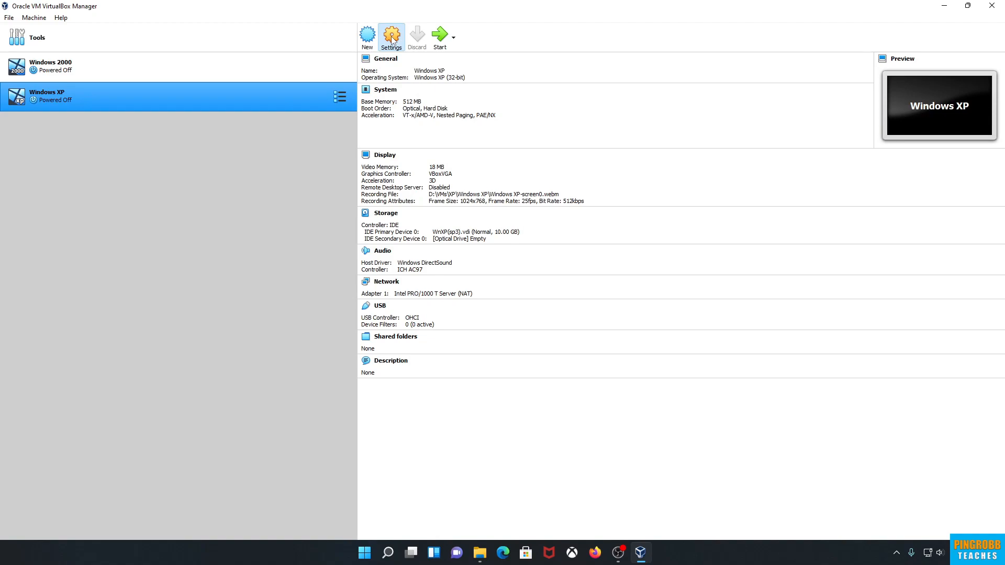
Attach the K-Meleon76RC_installer_for_WinXP disk image from D:\ROMs\WXP to the Windows XP machine's empty optical drive.
left_click(392, 37)
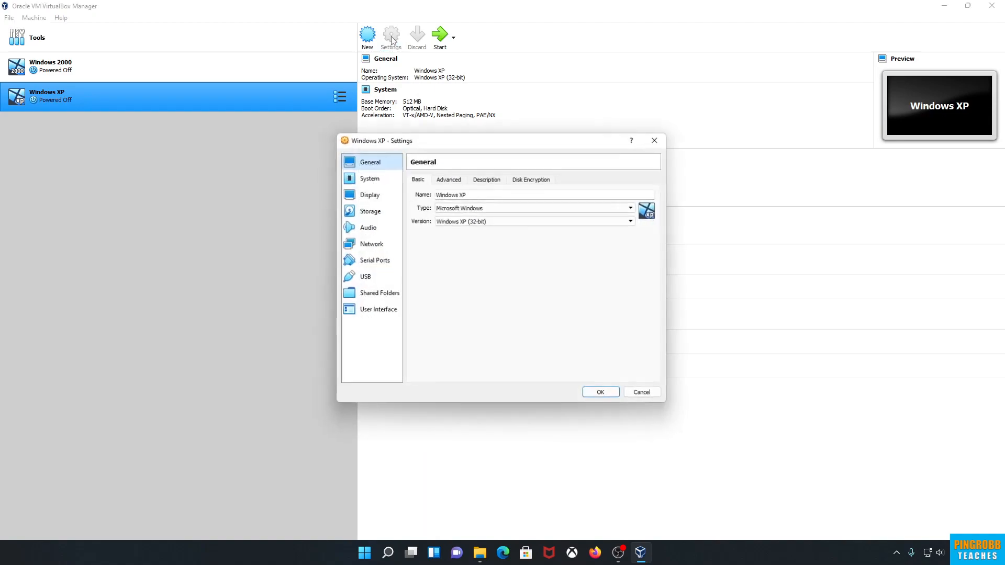
left_click(378, 214)
left_click(441, 215)
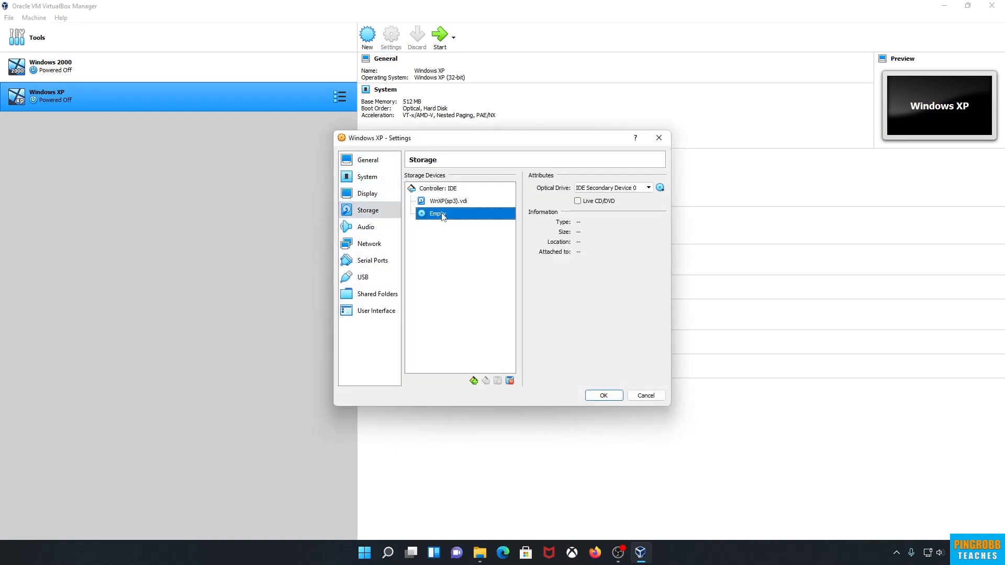
left_click(660, 187)
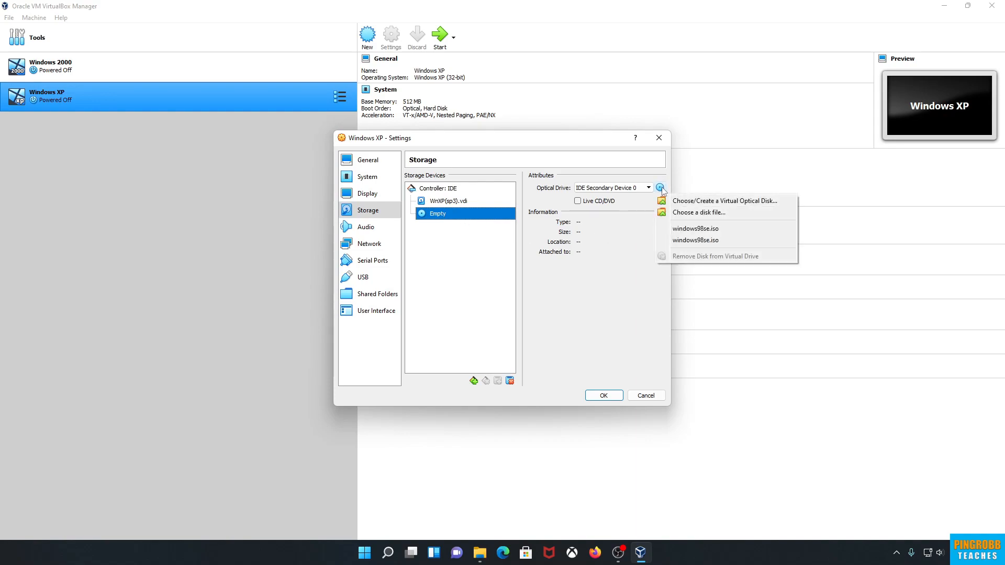
left_click(703, 212)
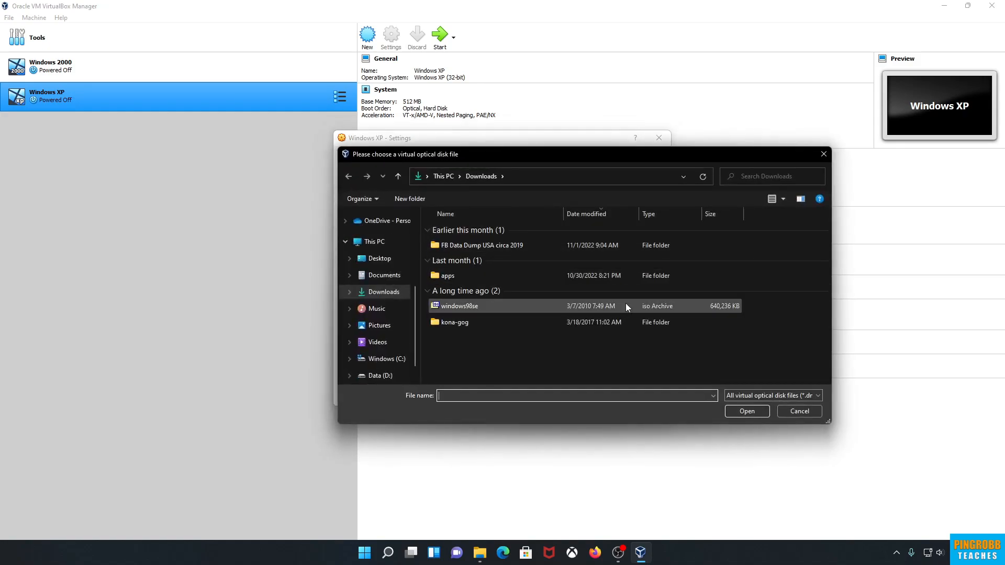
left_click(381, 375)
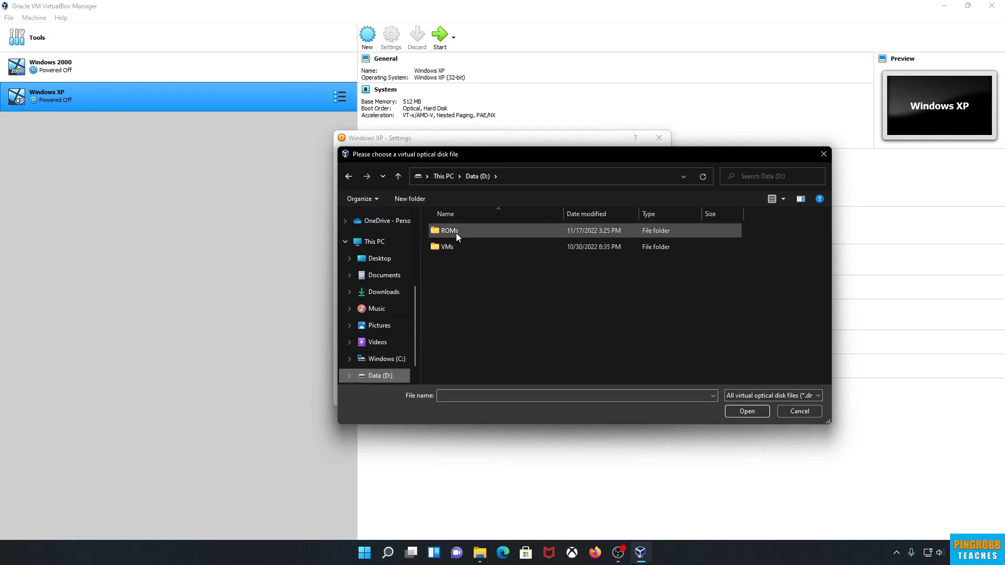
double_click(457, 234)
double_click(448, 261)
left_click(459, 234)
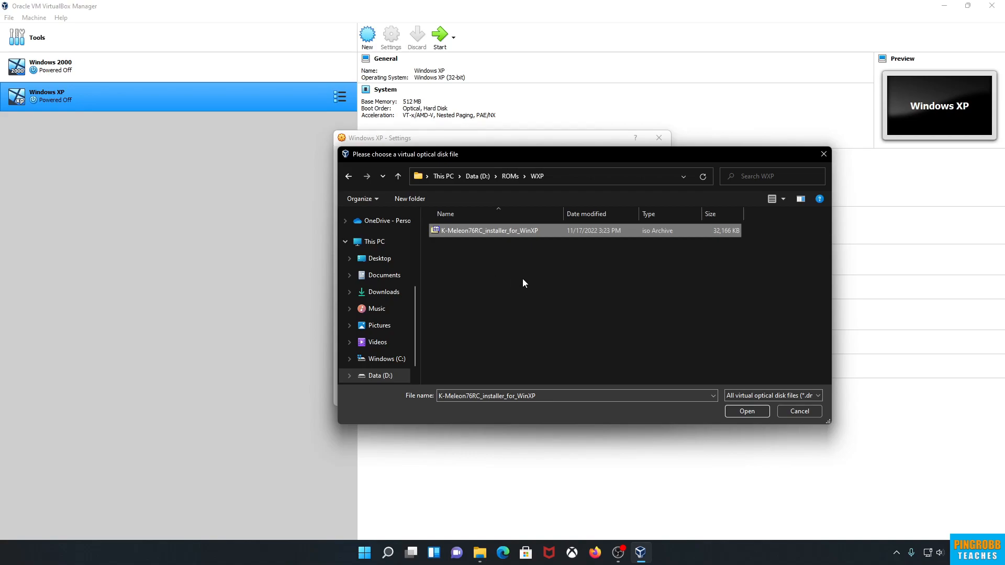
left_click(745, 412)
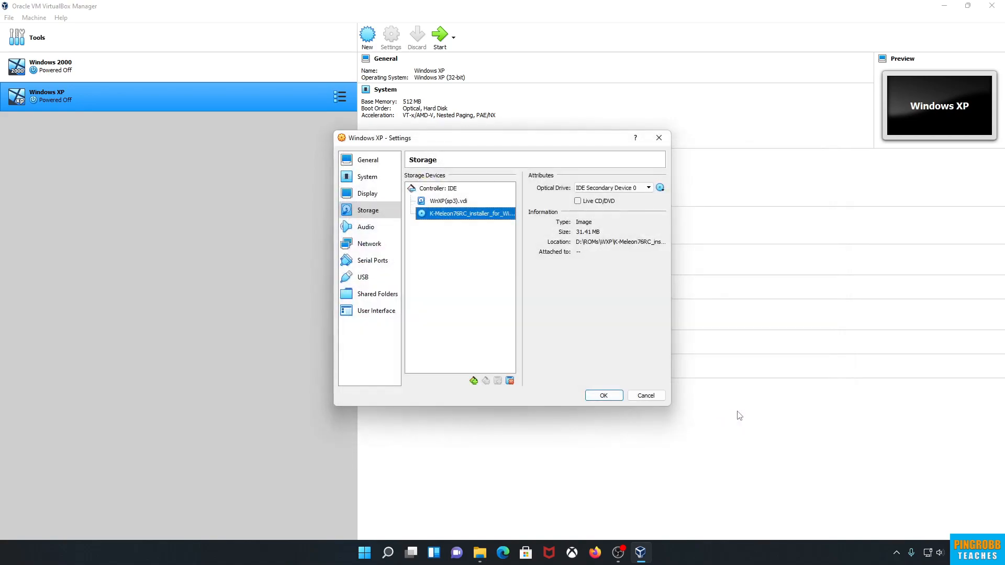
left_click(604, 396)
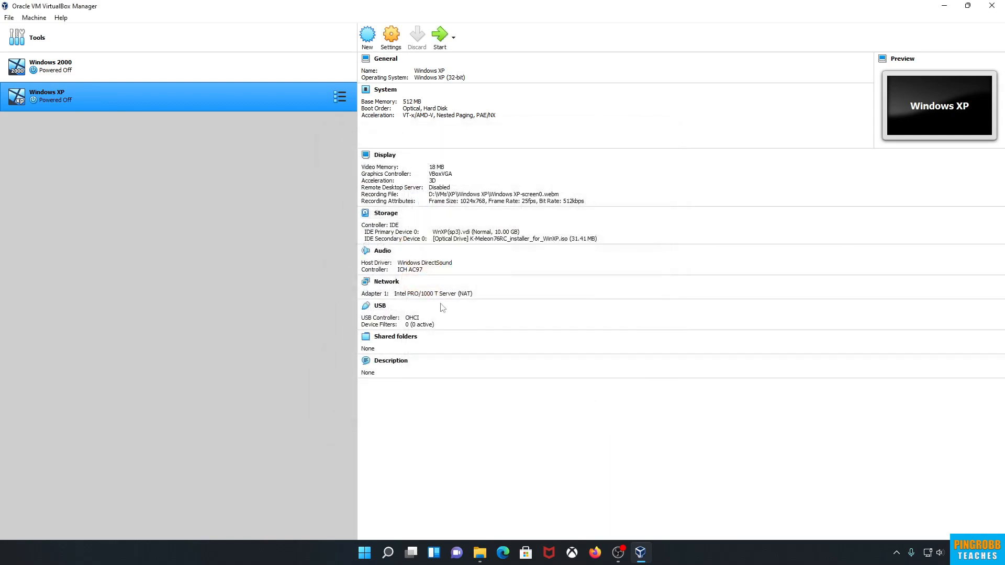
Start the Windows XP virtual machine and dismiss the antivirus balloon on its desktop.
left_click(441, 38)
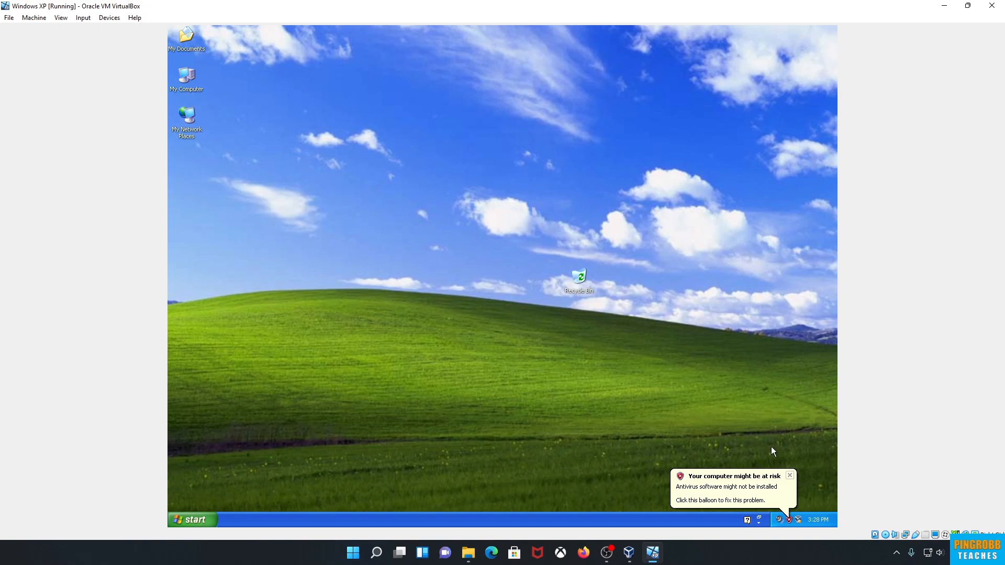
left_click(790, 475)
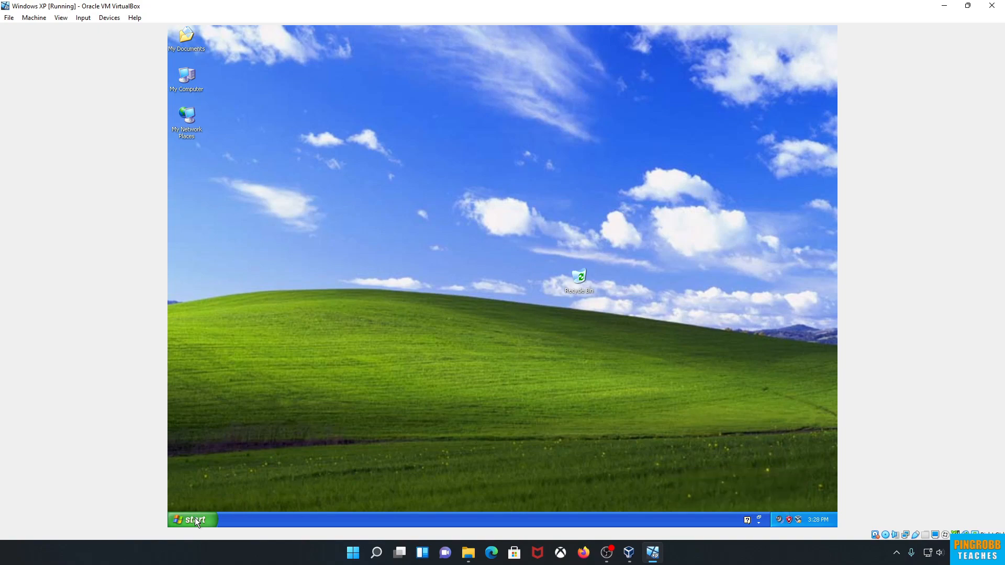
Try to load google.com in Internet Explorer inside the virtual machine, and close the browser.
left_click(195, 517)
left_click(219, 310)
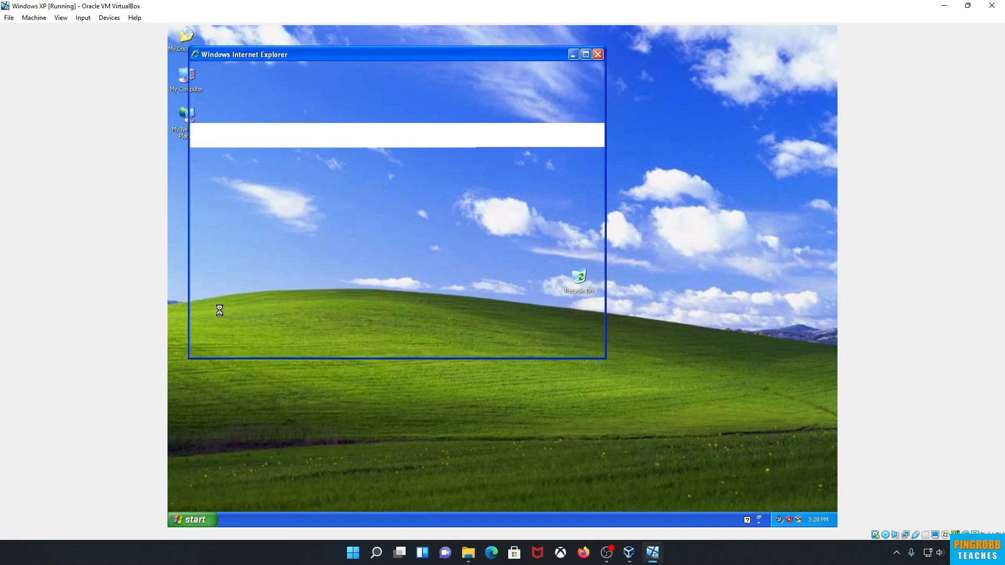
left_click(344, 70)
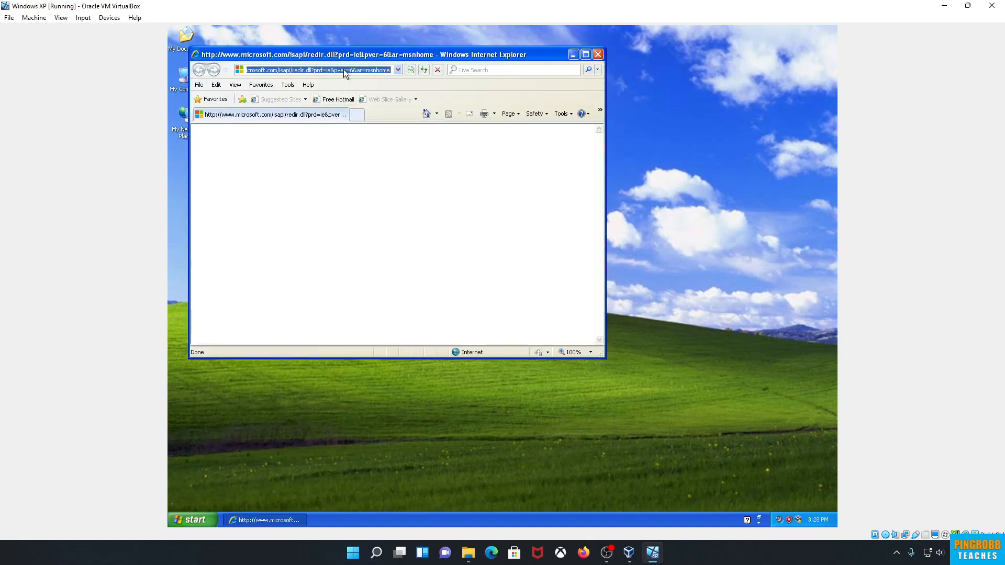
type("google.com")
key("Return")
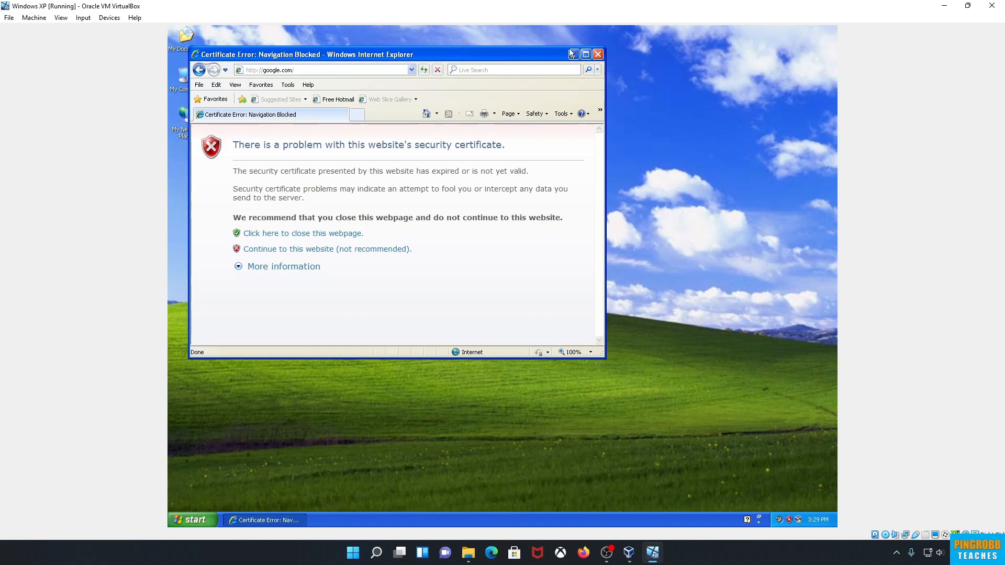
left_click(599, 54)
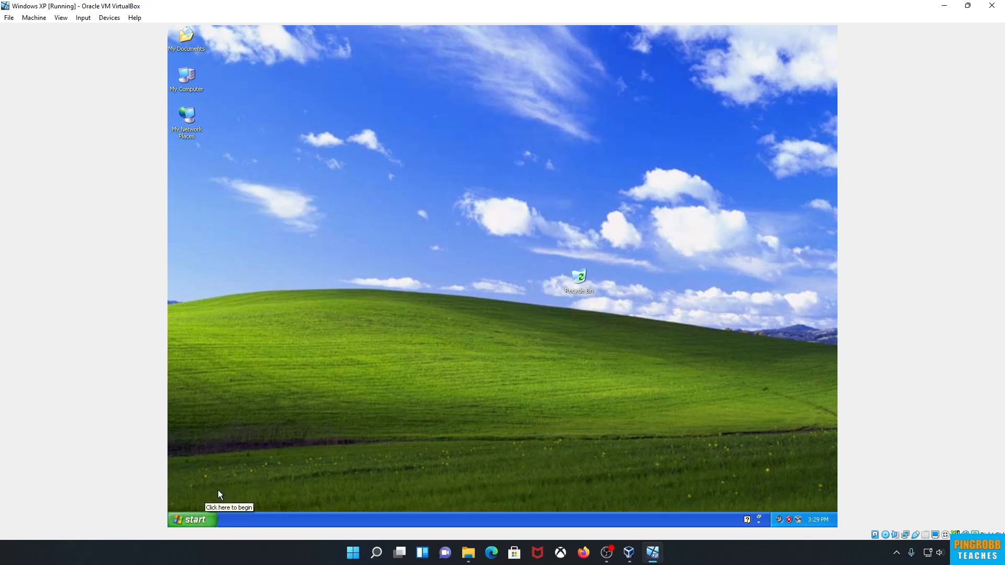
Copy the K-Meleon76RC installer from the KMLN76 (D:) disc to the clipboard.
double_click(189, 76)
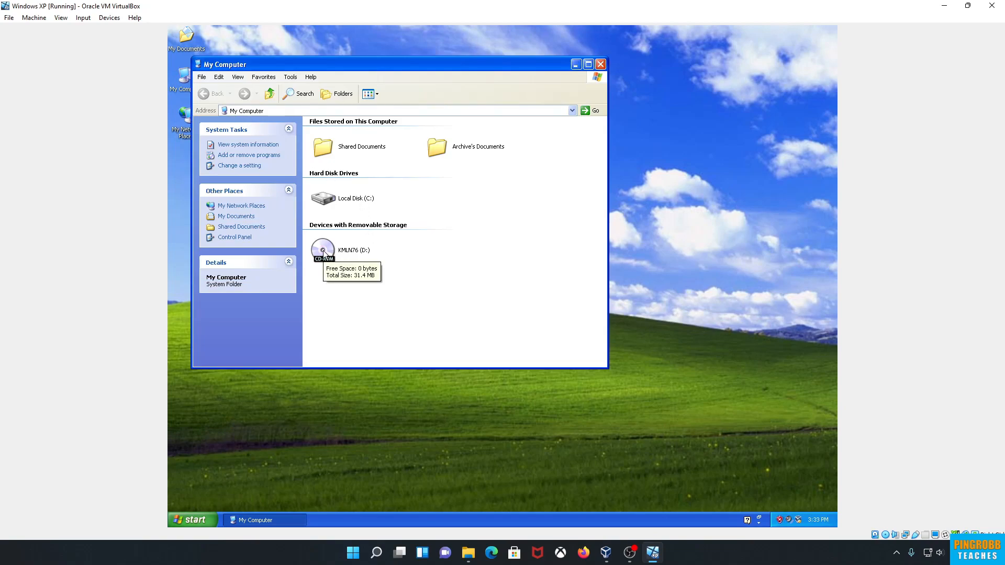
double_click(323, 250)
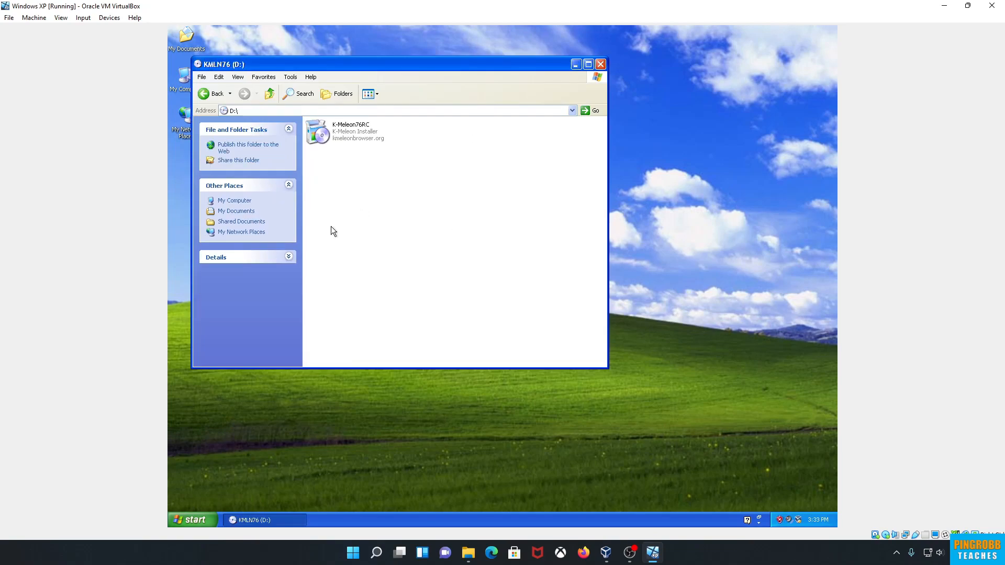
left_click(322, 131)
right_click(322, 131)
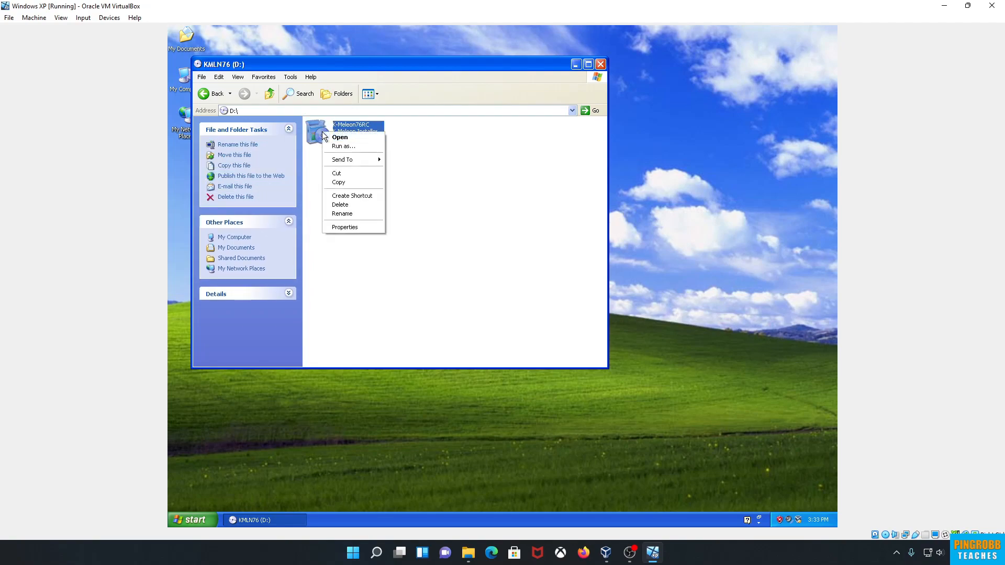
left_click(340, 182)
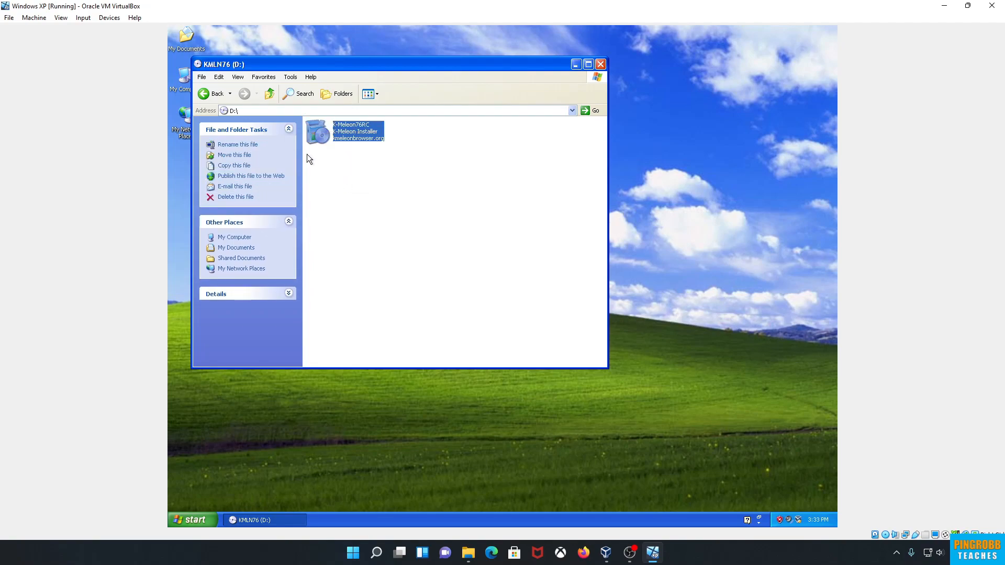
left_click(210, 94)
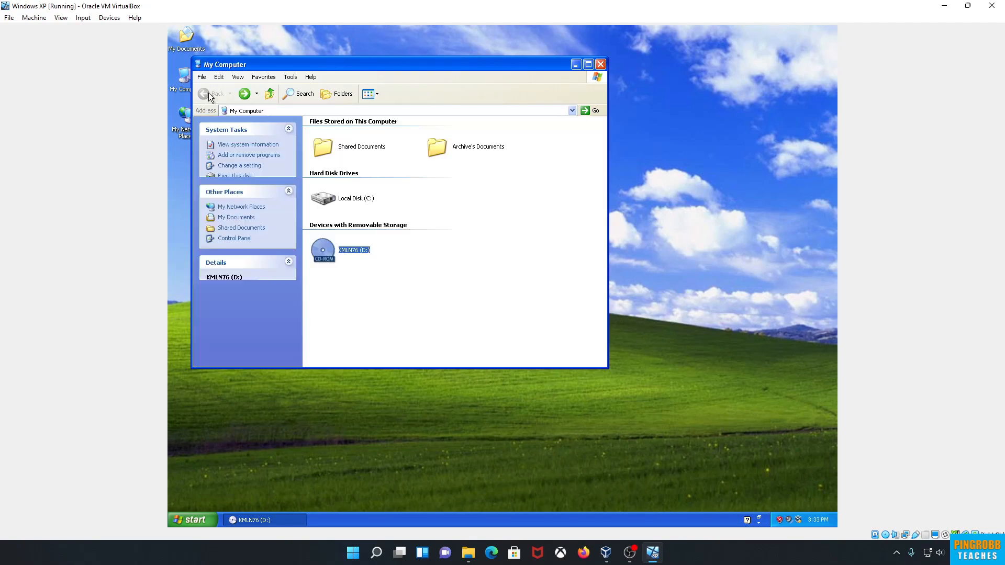
double_click(325, 198)
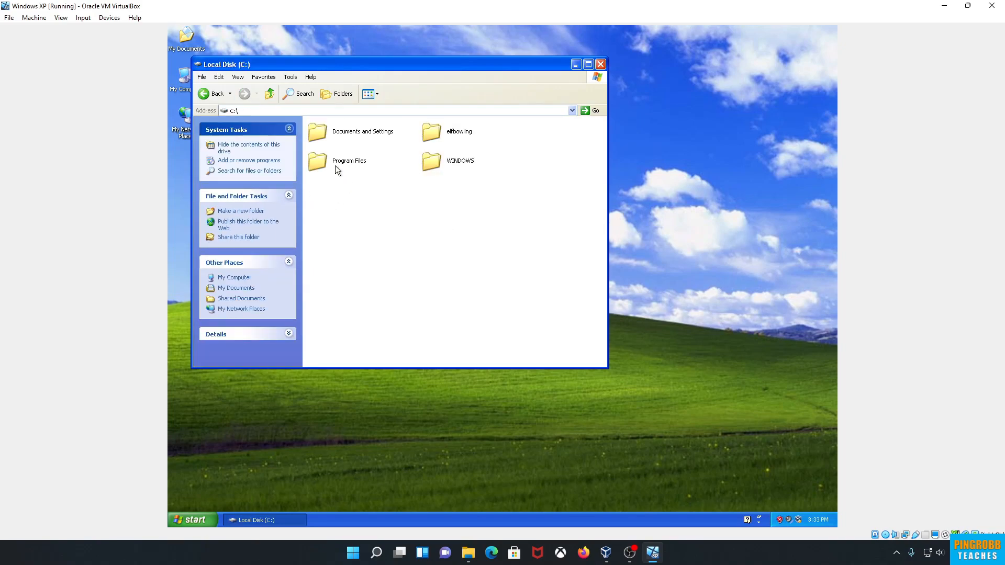
double_click(323, 133)
double_click(431, 132)
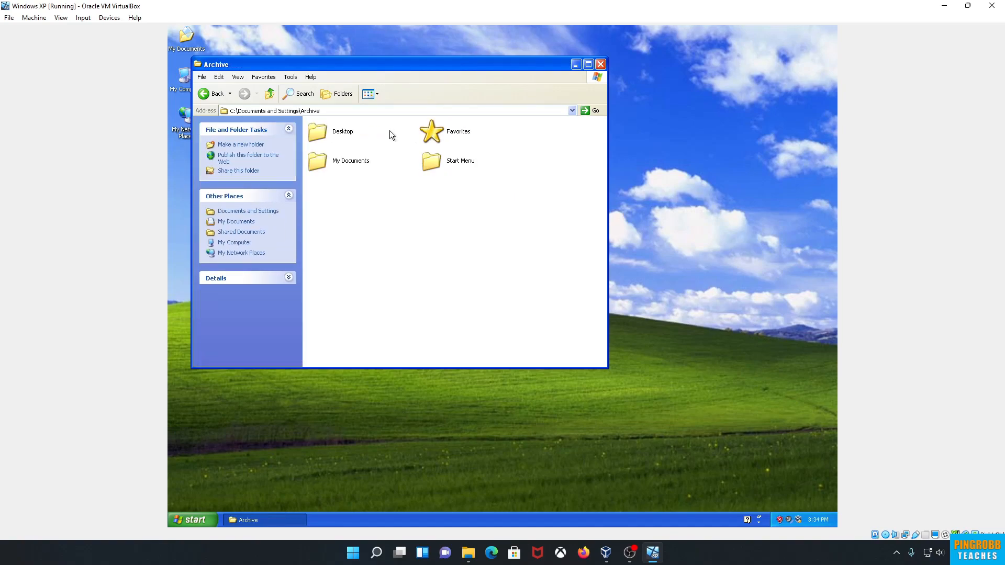
left_click(600, 65)
Paste the K-Meleon76RC installer into the My Documents folder.
left_click(201, 519)
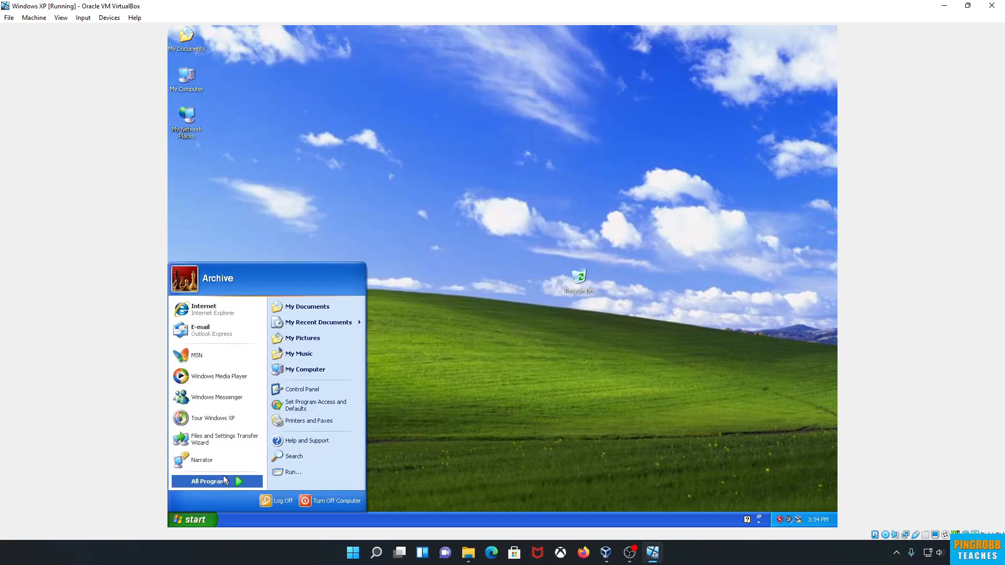
left_click(318, 309)
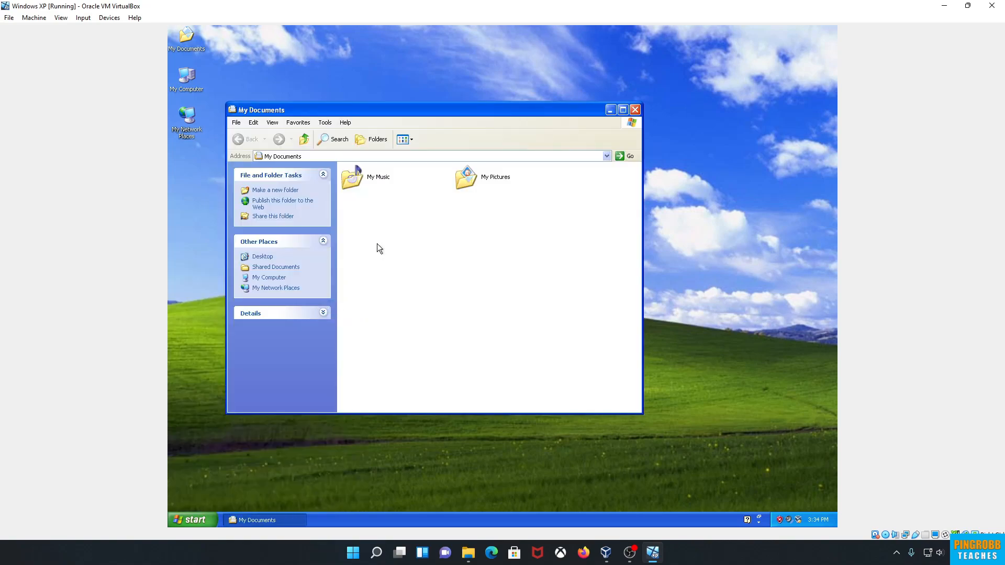
right_click(424, 266)
left_click(440, 306)
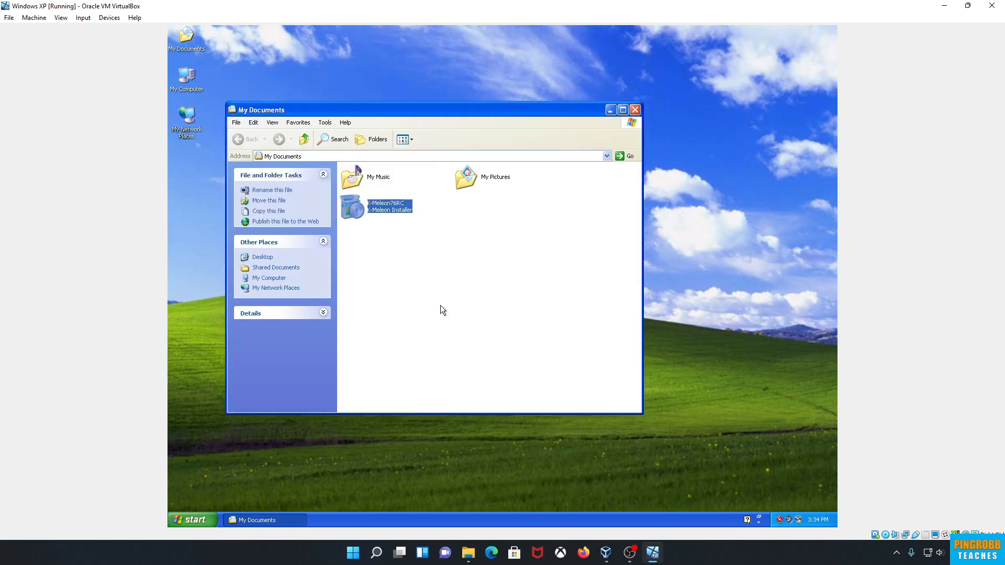
left_click(457, 262)
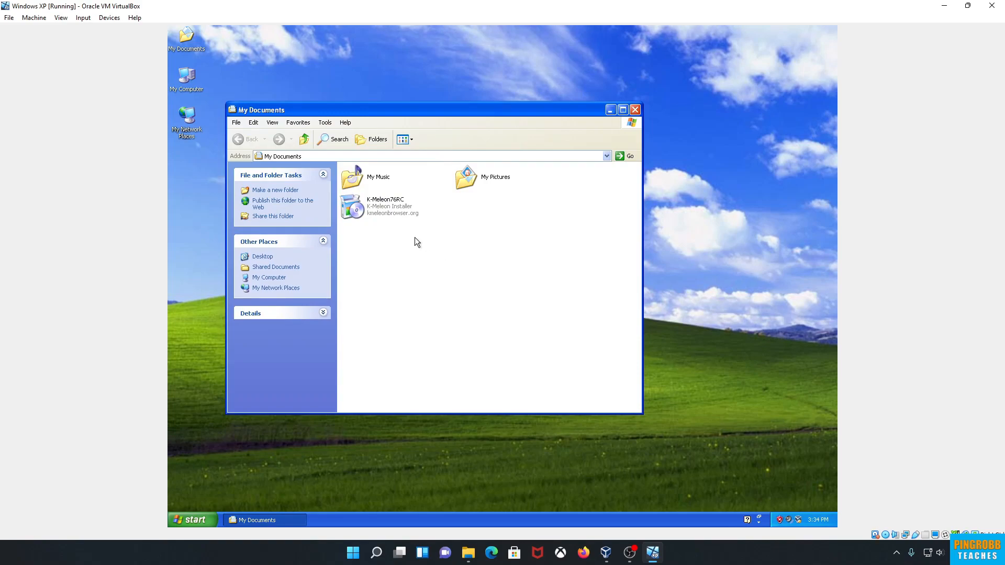
Install K-Meleon in English with the Standard setup as the default web browser, and launch it.
double_click(359, 210)
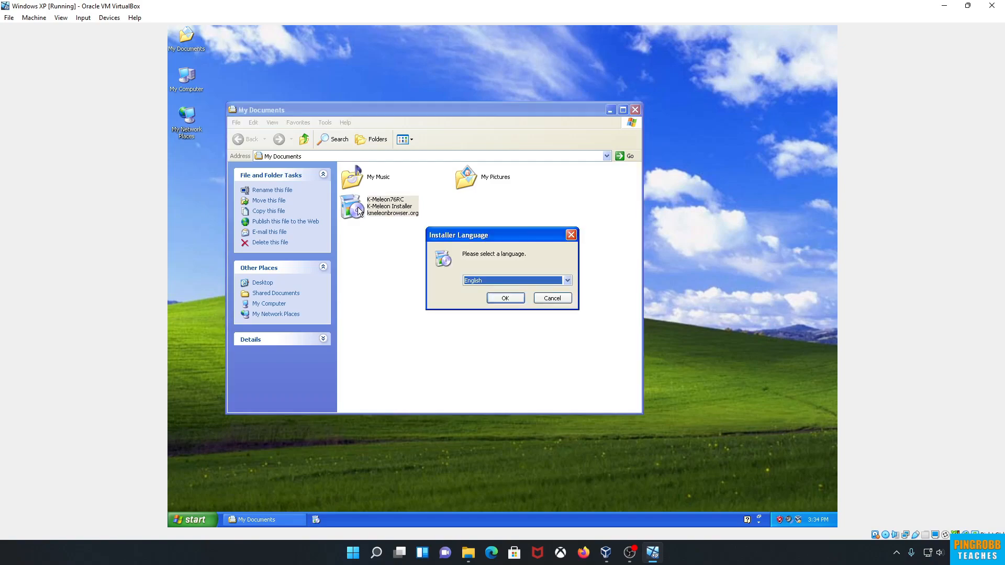
left_click(499, 298)
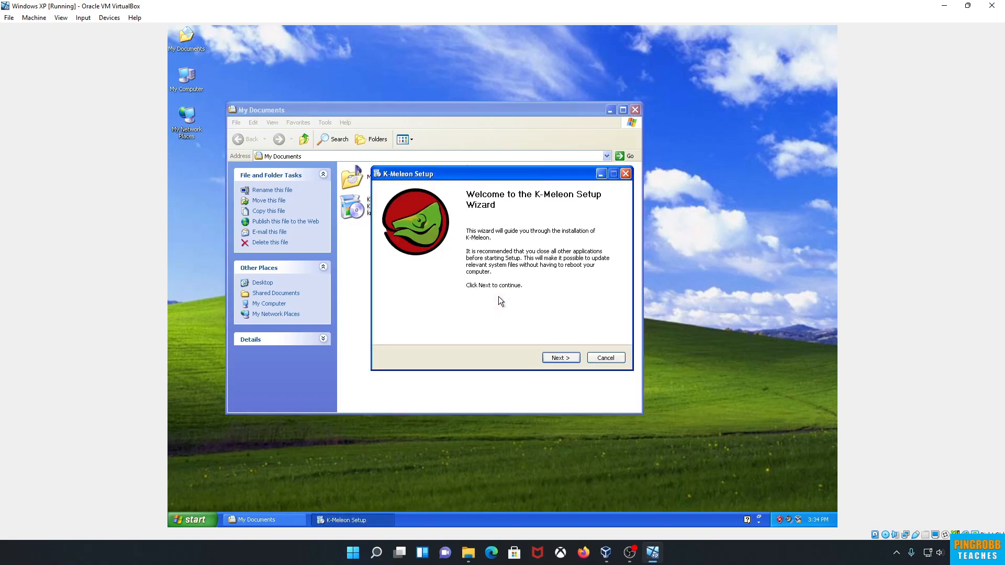
left_click(570, 359)
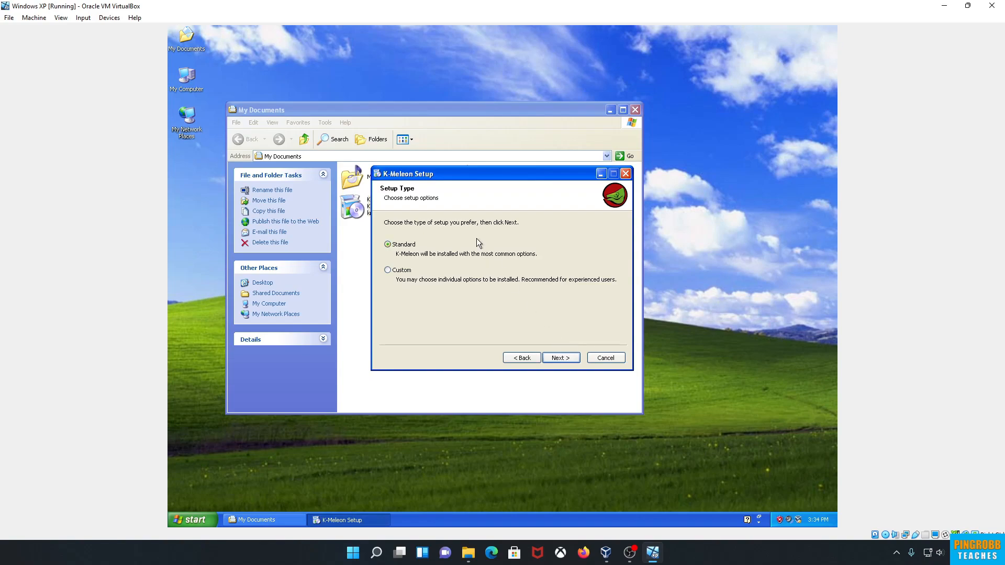
left_click(570, 360)
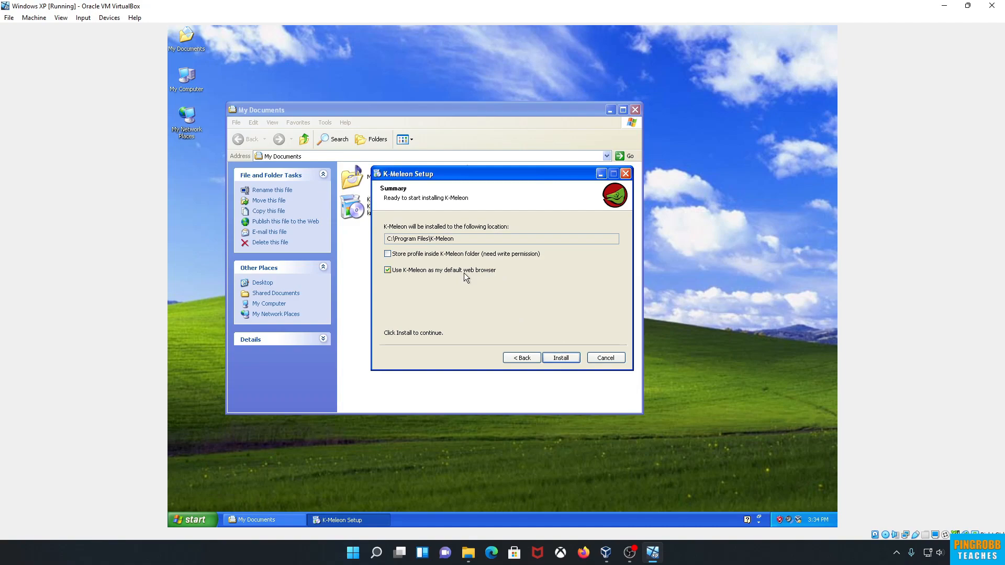
left_click(568, 357)
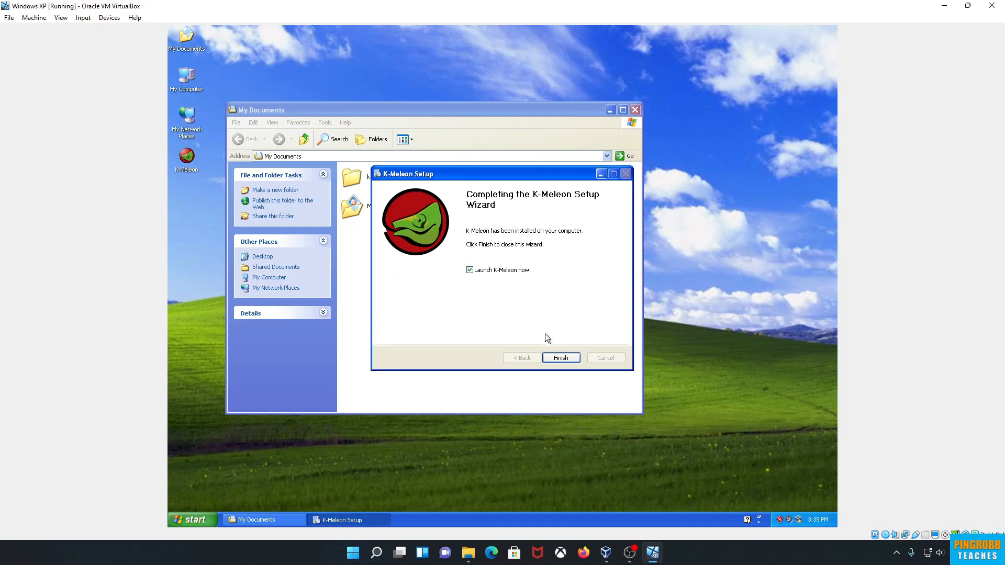
left_click(561, 358)
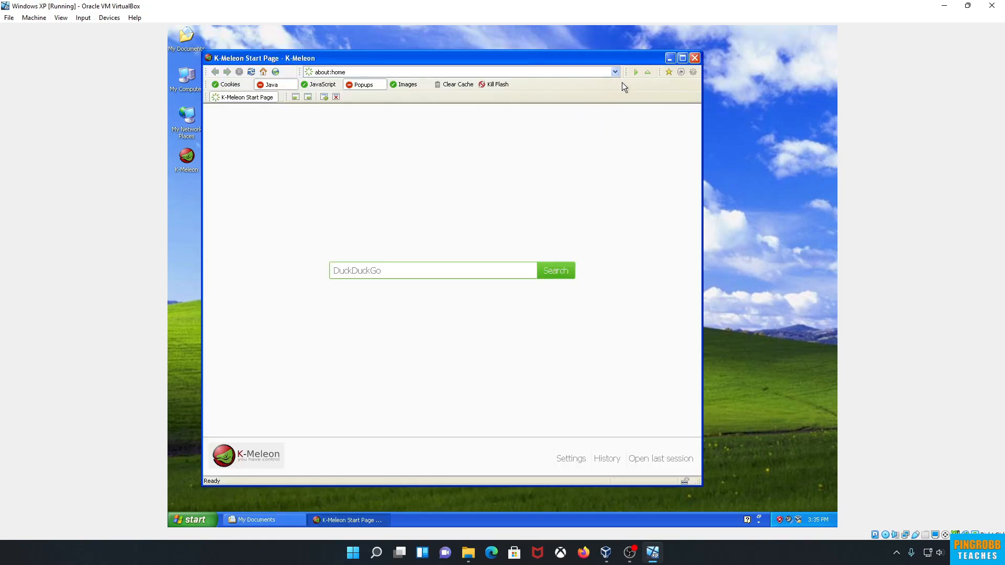
Load google.com in a maximized K-Meleon window and decline the offer to sign in to Google.
left_click(681, 59)
left_click(500, 47)
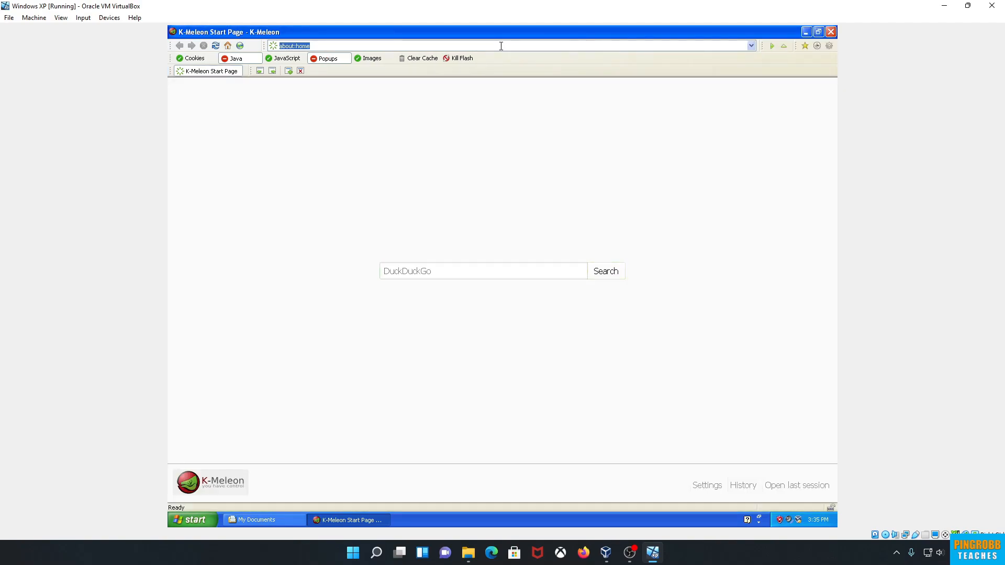
type("google.com")
key("Return")
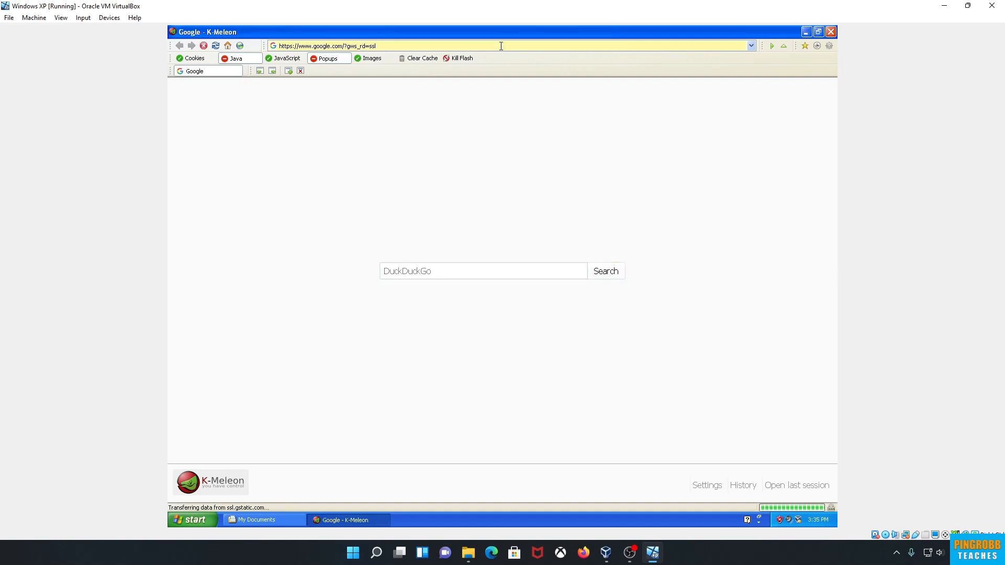
left_click(721, 198)
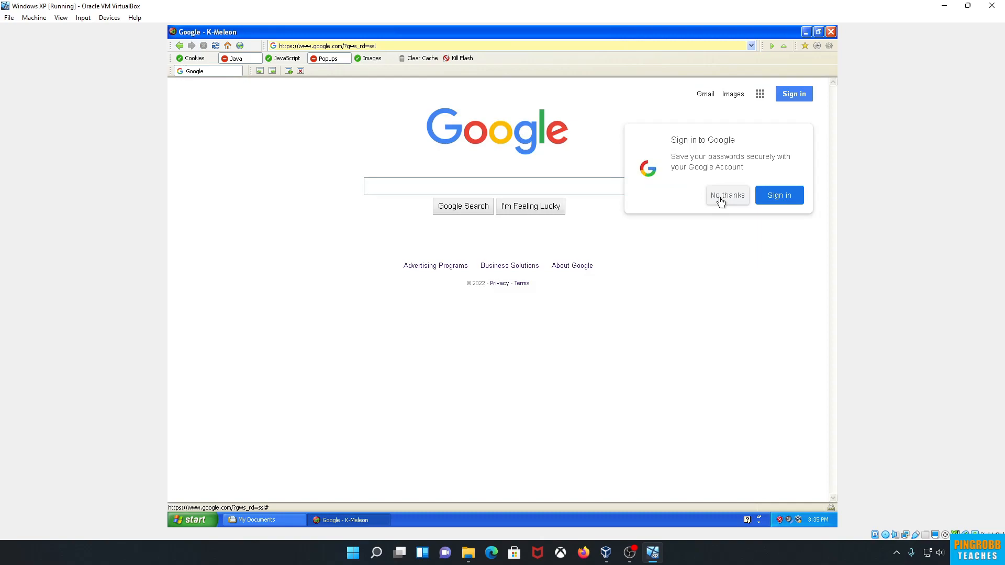
Load amazon.com in K-Meleon and submit the captcha characters shown in the verification image.
left_click(458, 47)
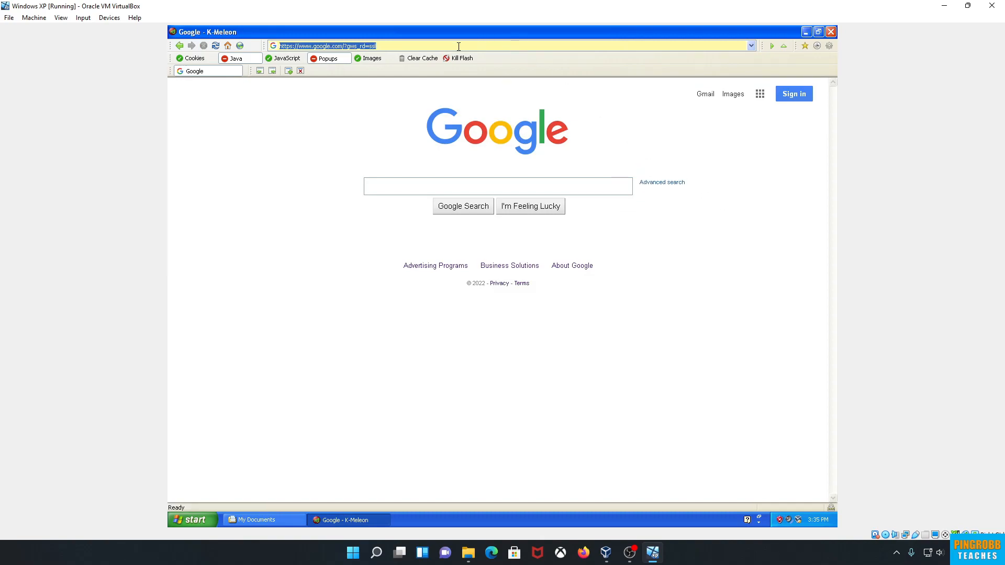
type("amazon.com")
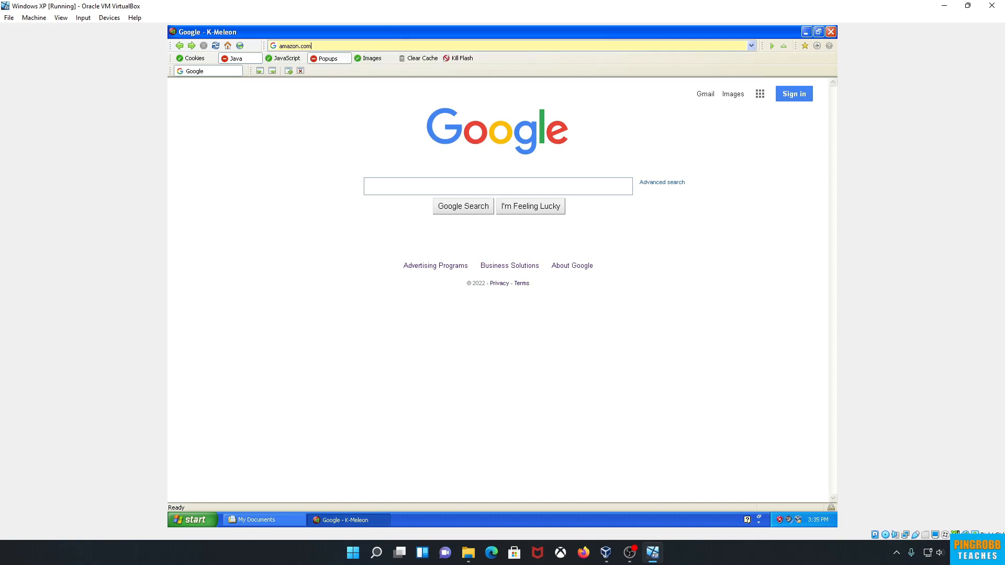
key("Return")
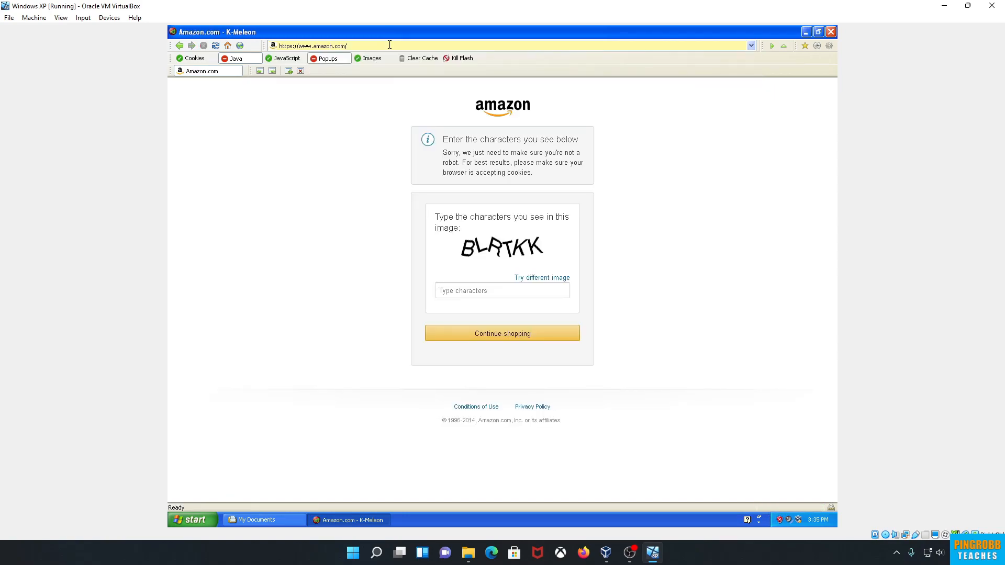
left_click(508, 290)
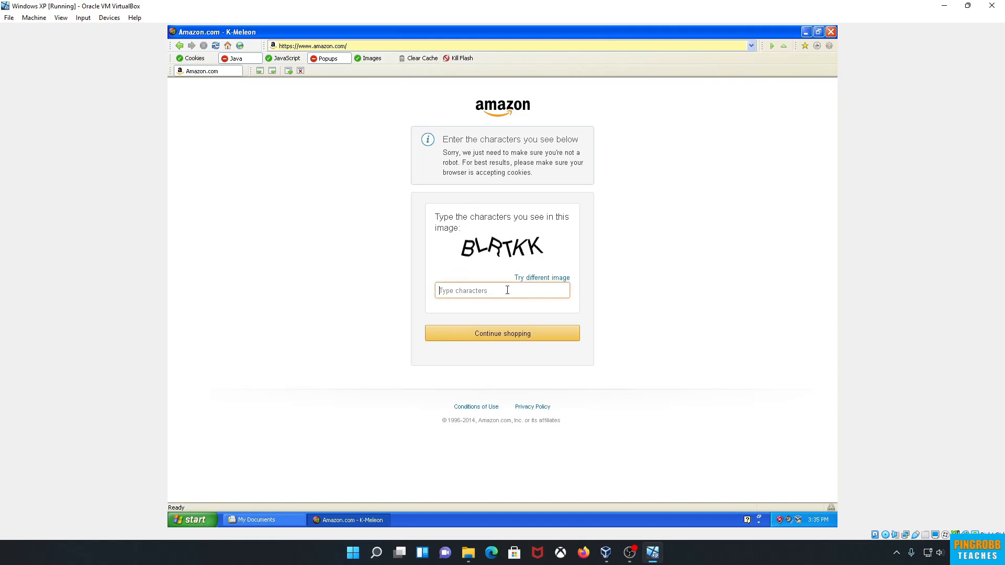
type("BLRTKK")
key("Return")
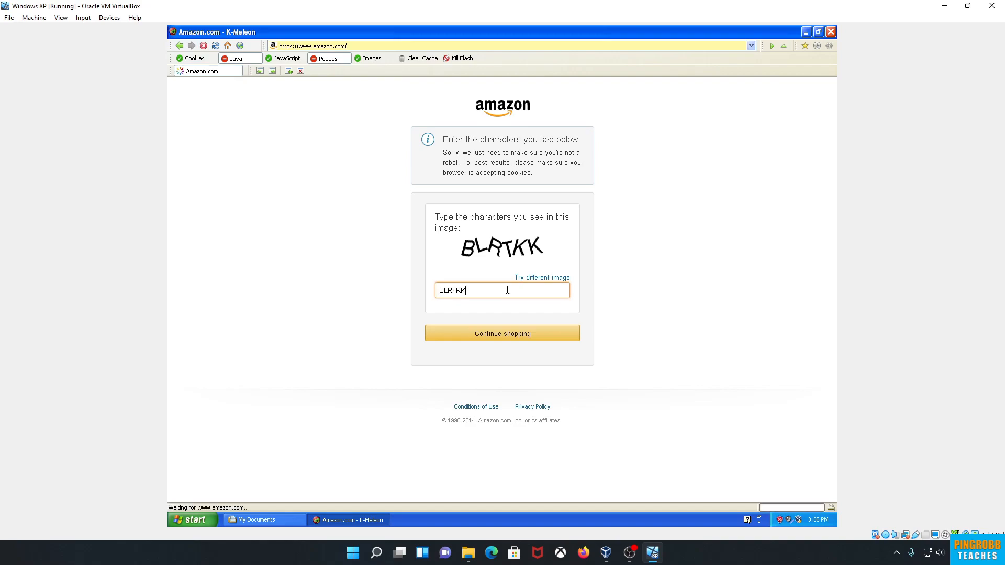